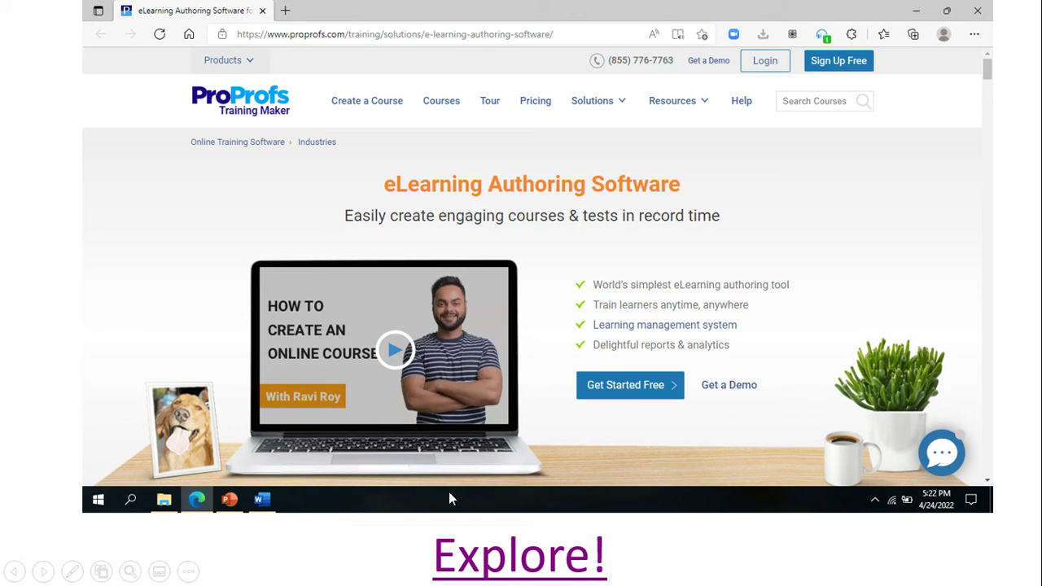
# - Follow the Explore! link to ProProfs My Courses and open Training Templates & Examples
pyautogui.click(527, 554)
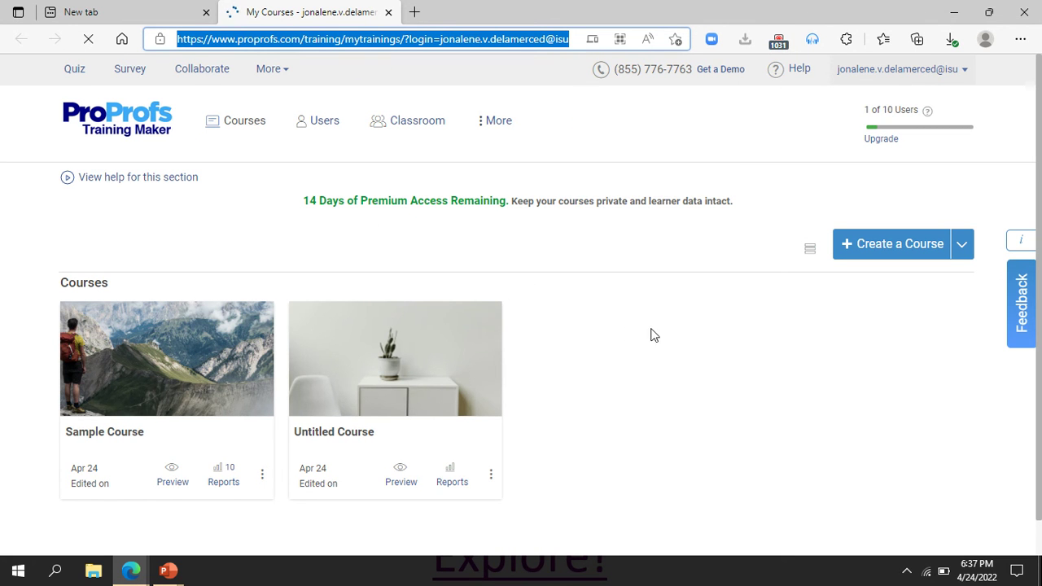
pyautogui.click(533, 246)
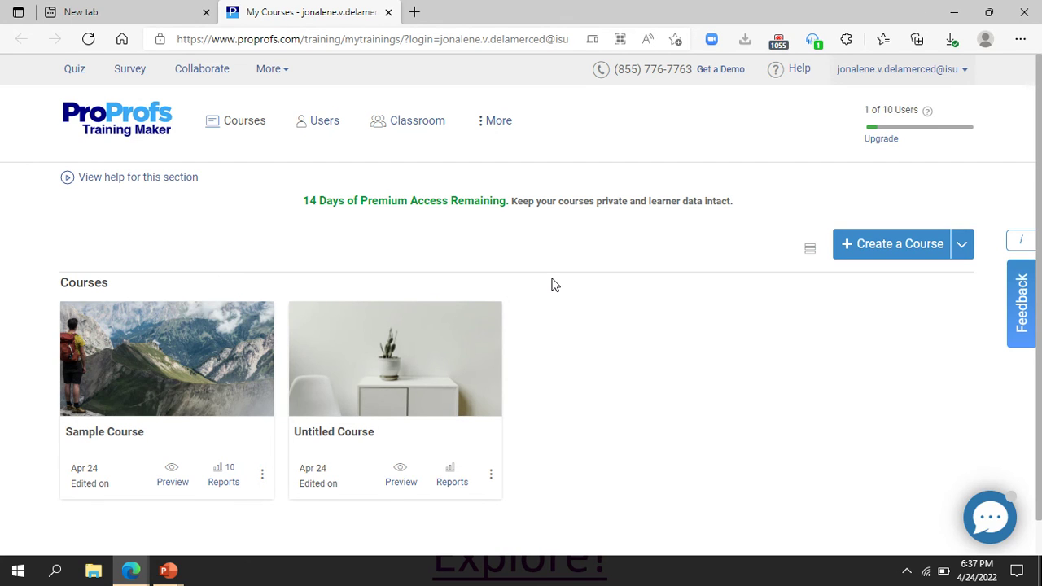
pyautogui.click(891, 249)
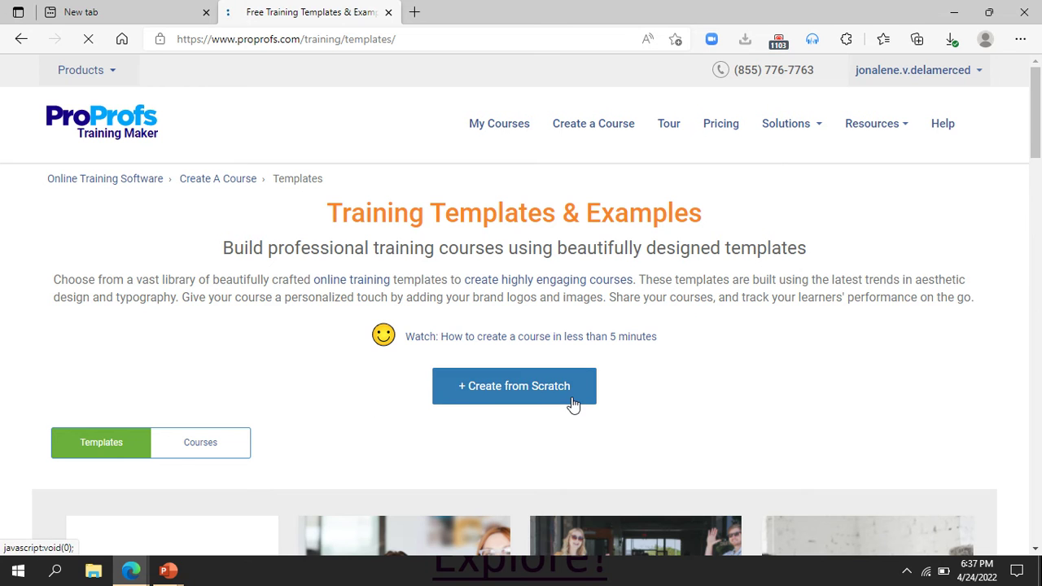
pyautogui.scroll(-2, 573, 405)
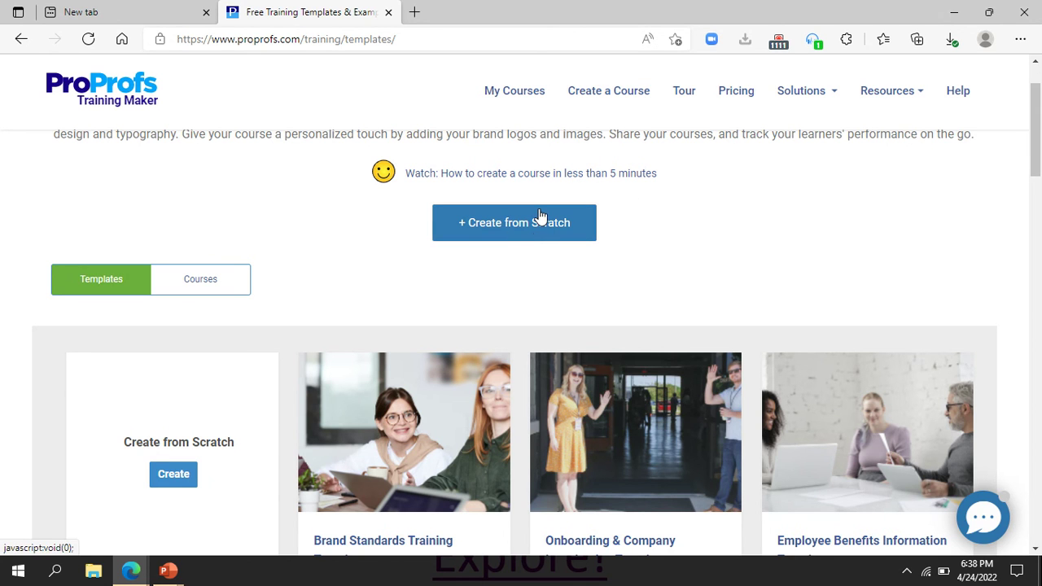
pyautogui.click(227, 285)
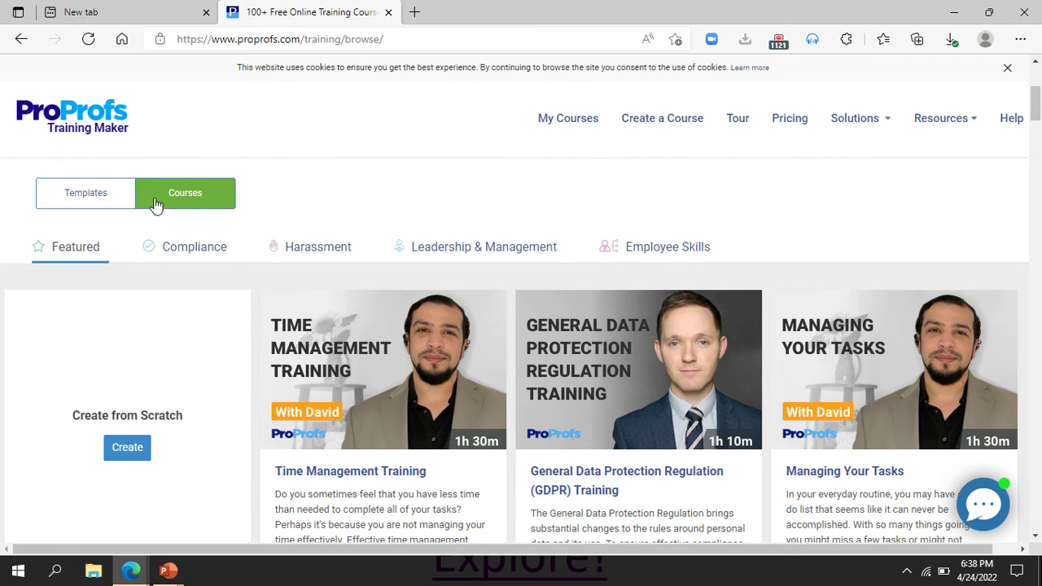
pyautogui.moveTo(617, 349)
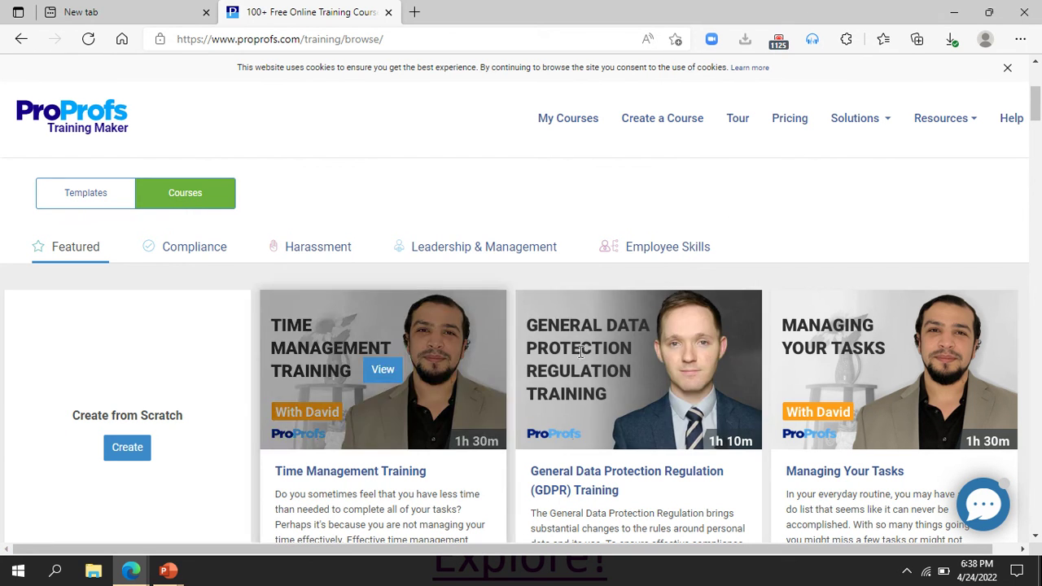
pyautogui.scroll(-7, 602, 409)
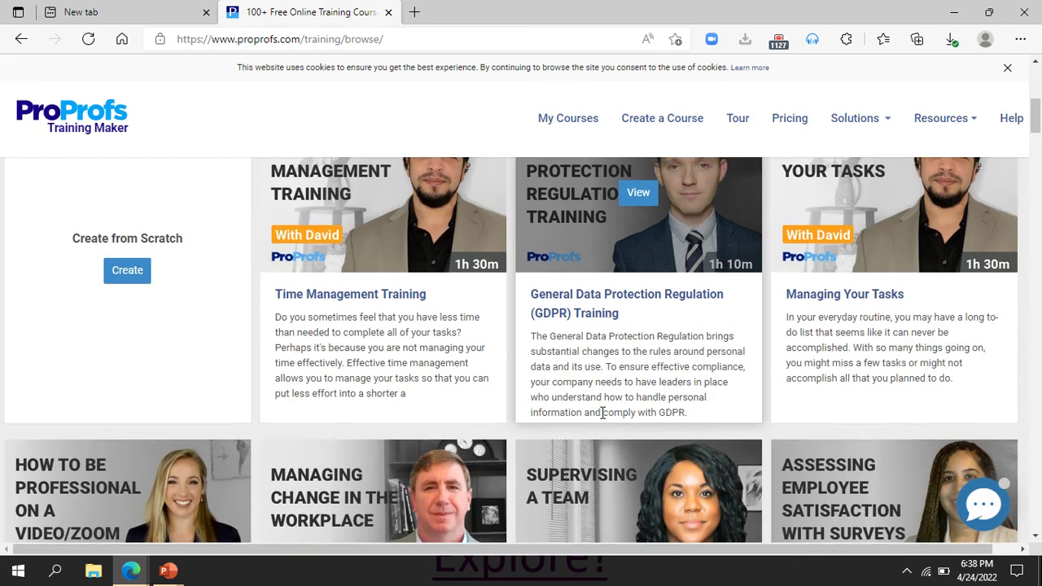
pyautogui.scroll(-13, 603, 420)
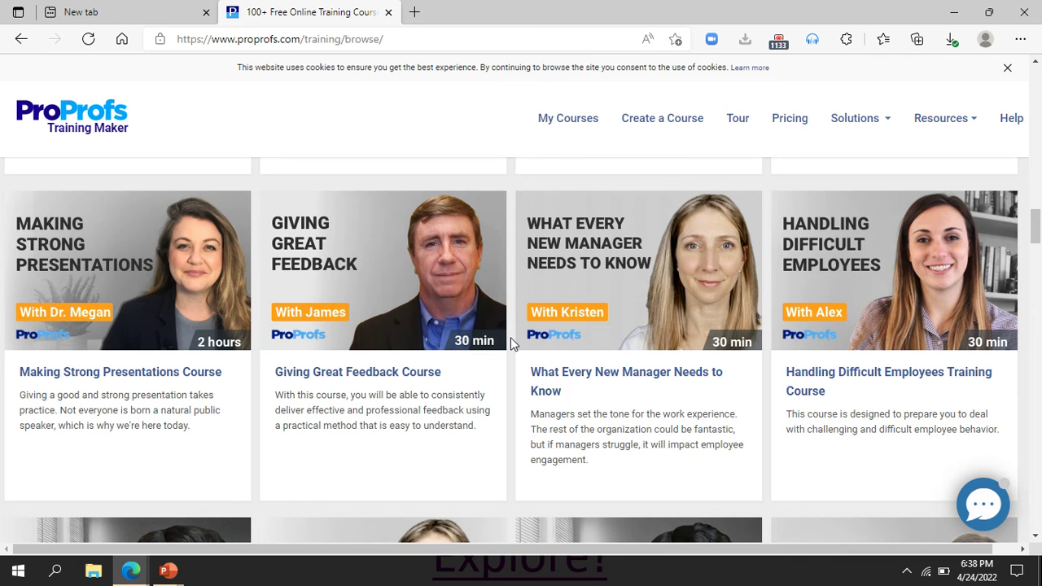
pyautogui.scroll(-3, 511, 337)
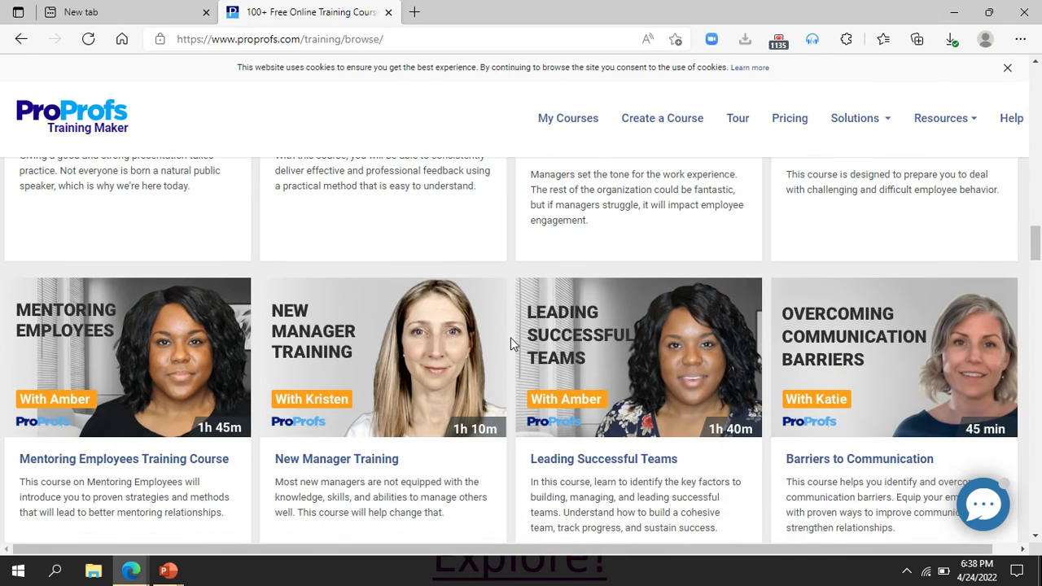
pyautogui.scroll(3, 510, 337)
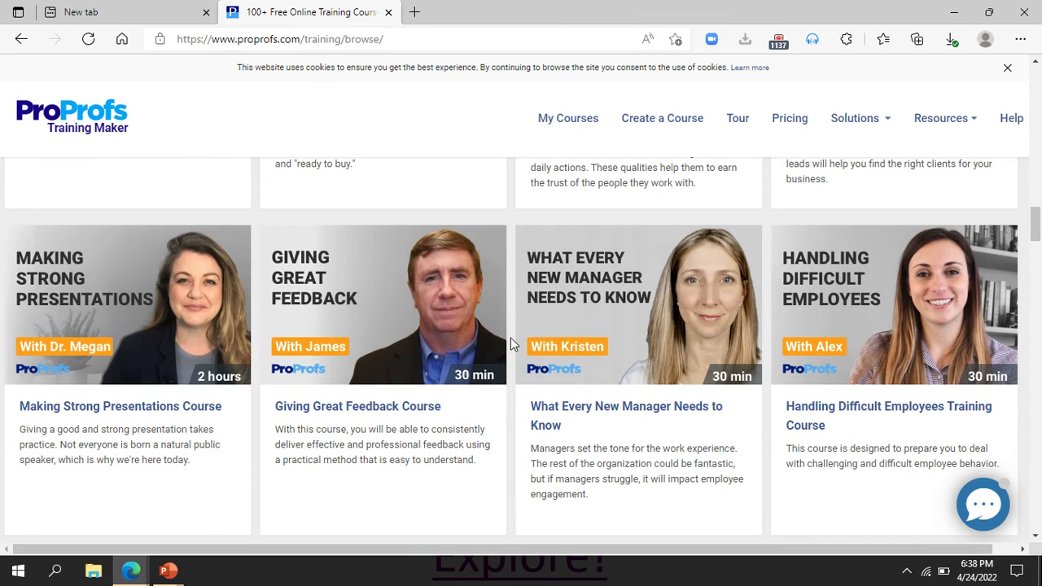
pyautogui.click(127, 305)
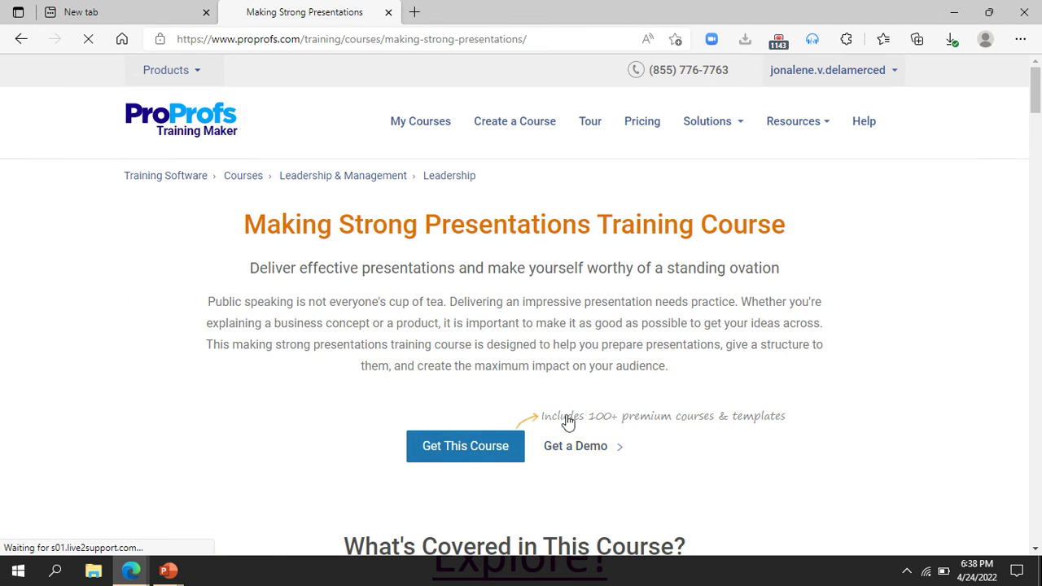
pyautogui.click(490, 453)
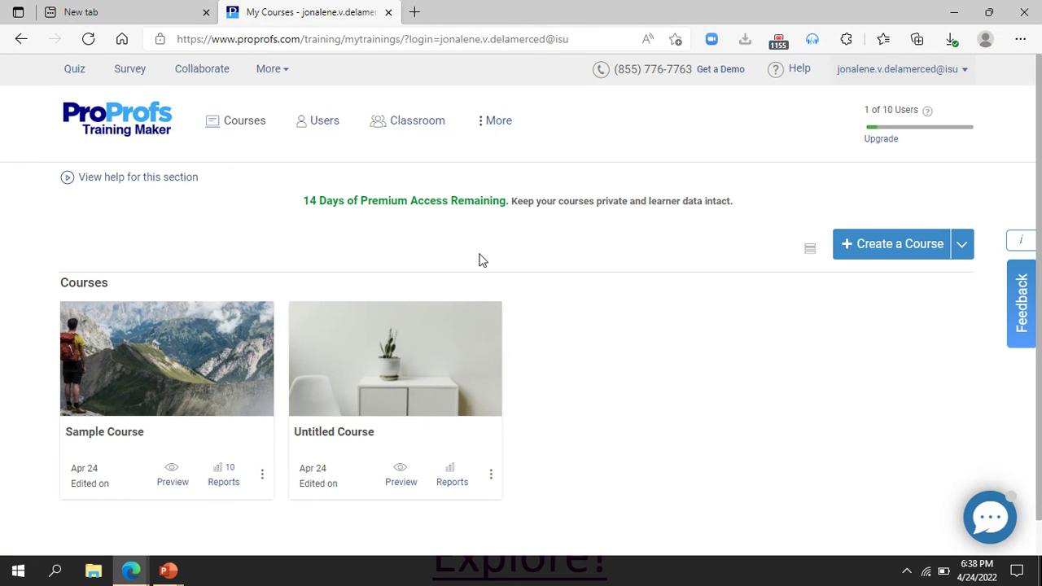
pyautogui.moveTo(423, 442)
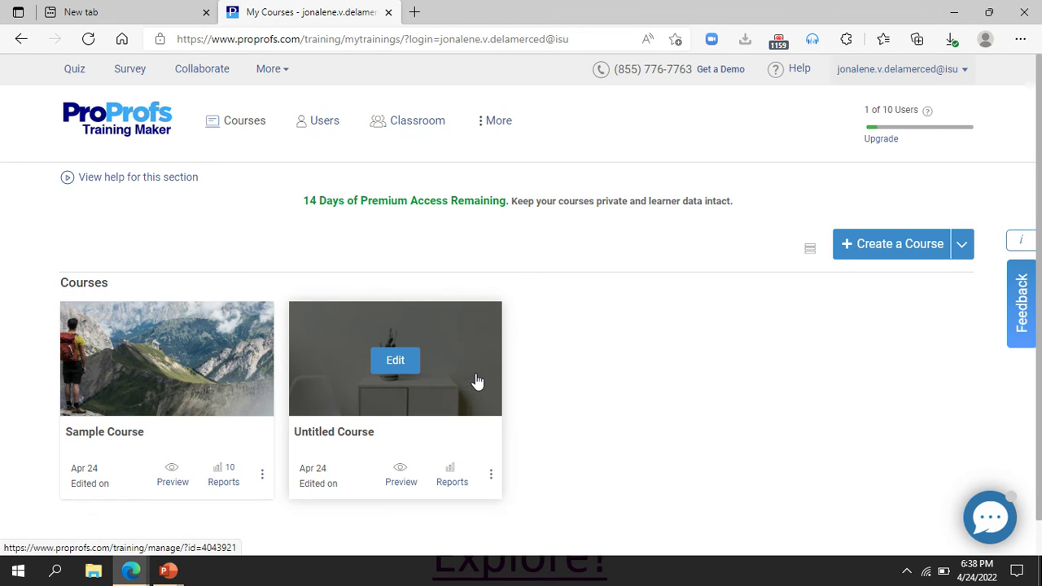
pyautogui.click(391, 360)
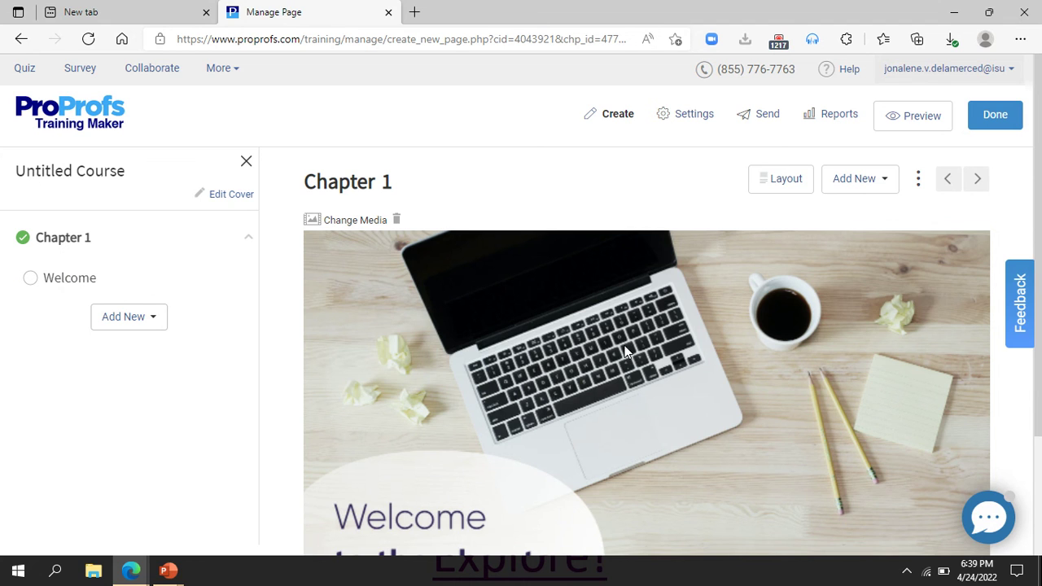
pyautogui.scroll(-2, 625, 352)
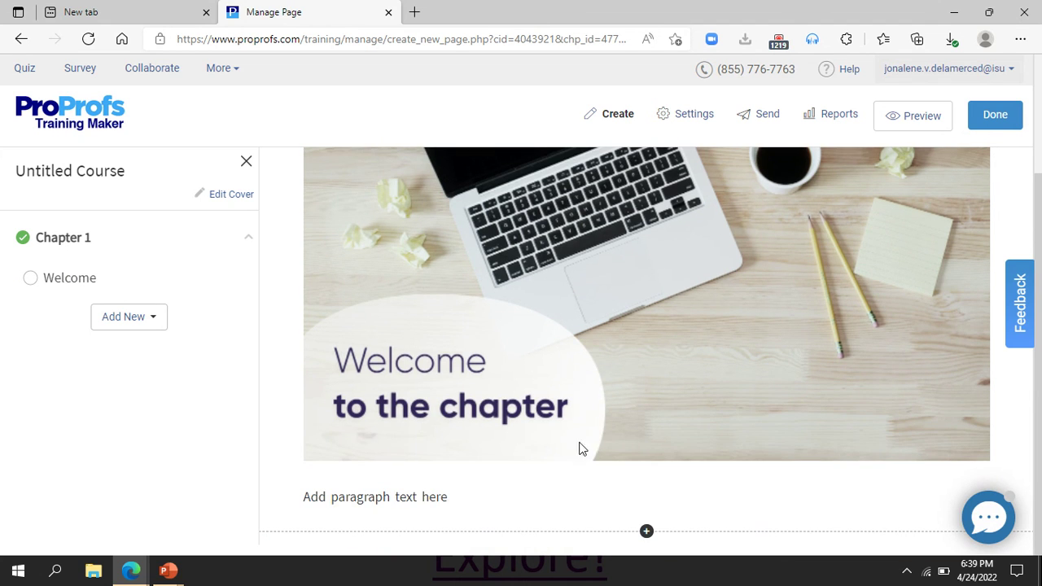
pyautogui.scroll(2, 474, 383)
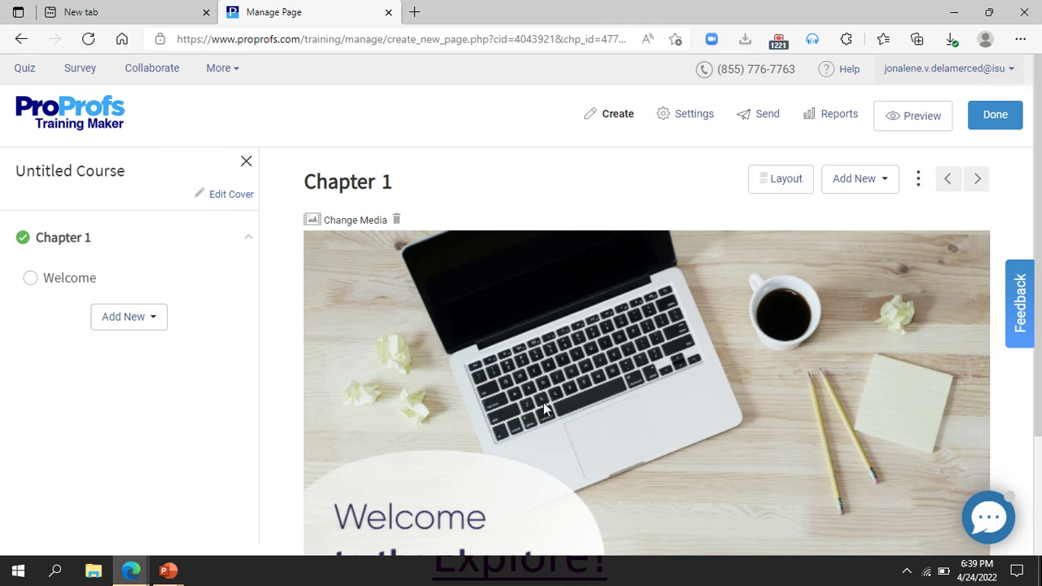
pyautogui.scroll(-2, 521, 480)
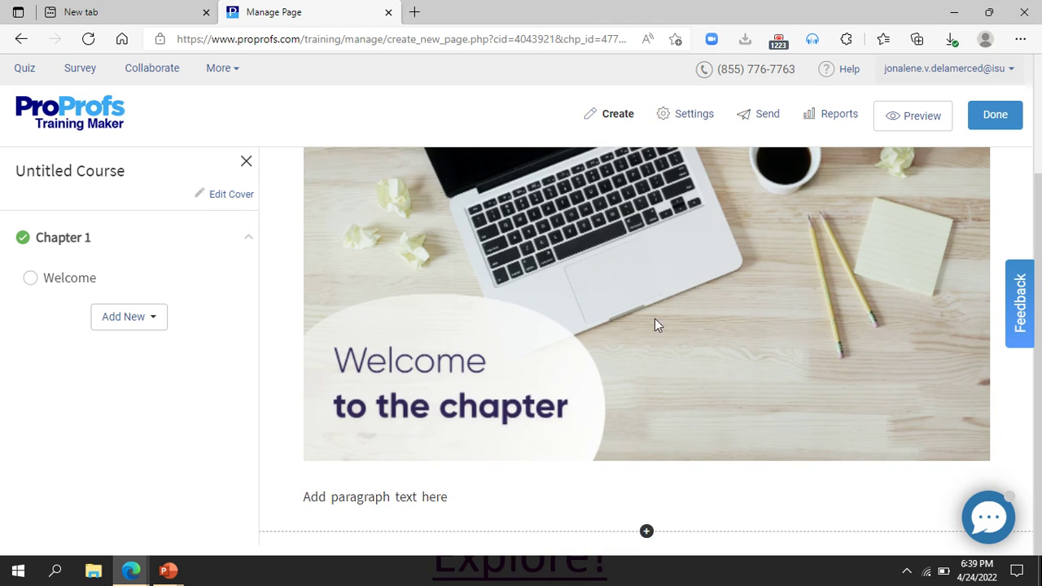
pyautogui.click(429, 497)
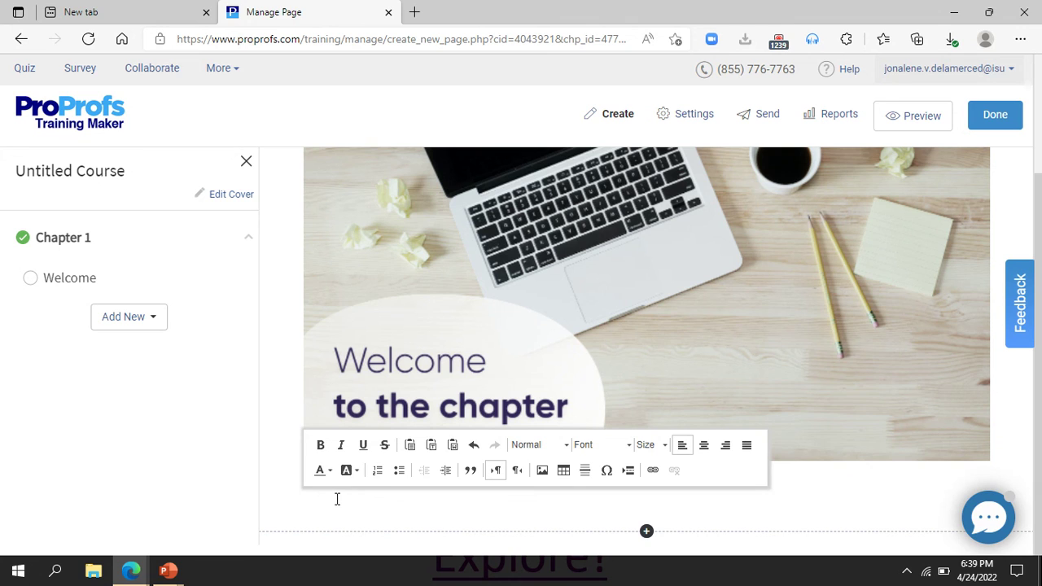
pyautogui.scroll(2, 530, 326)
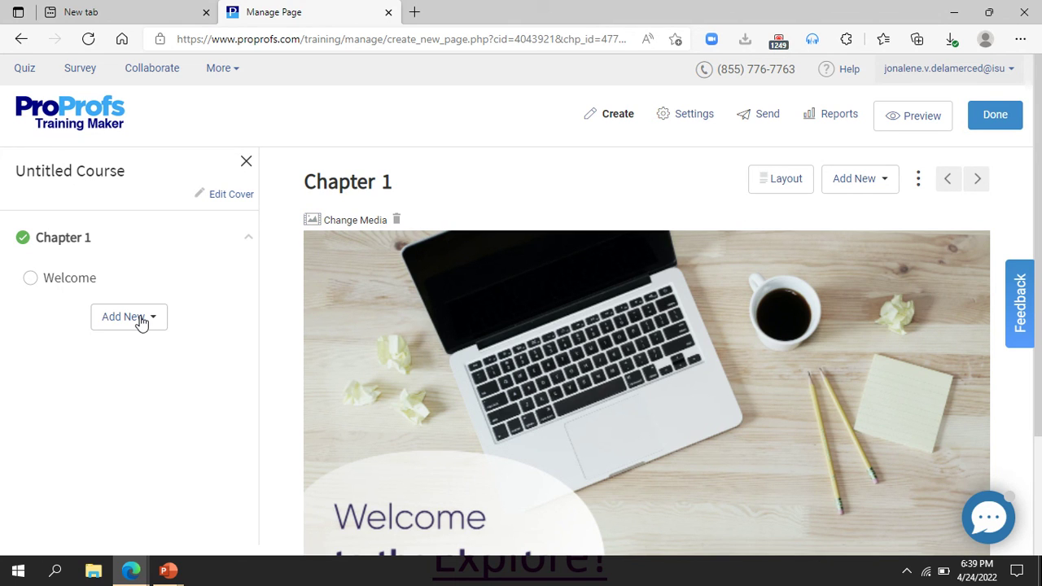
pyautogui.click(141, 318)
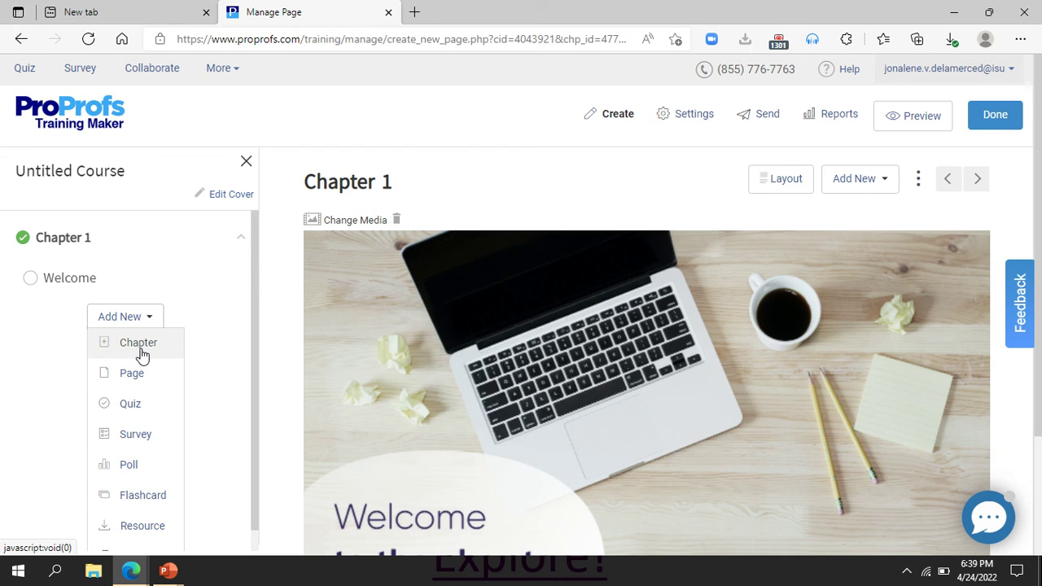
pyautogui.scroll(-2, 488, 355)
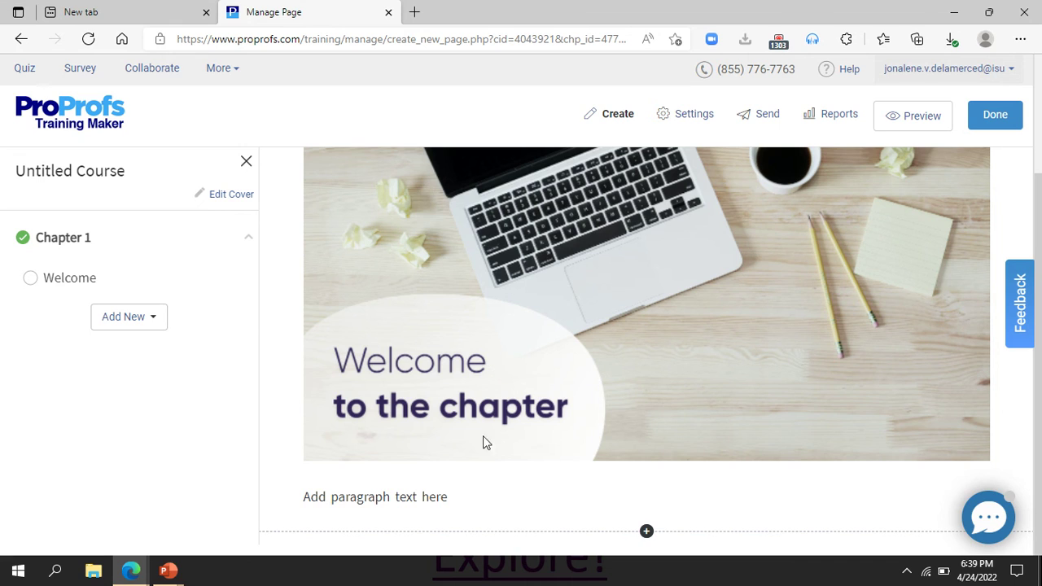
pyautogui.click(145, 326)
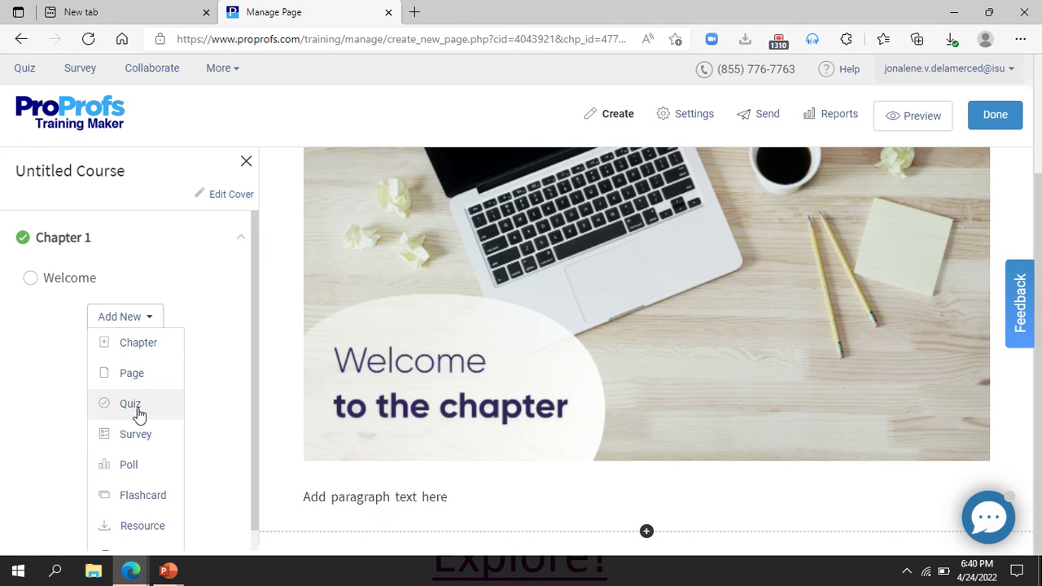
pyautogui.scroll(-1, 135, 465)
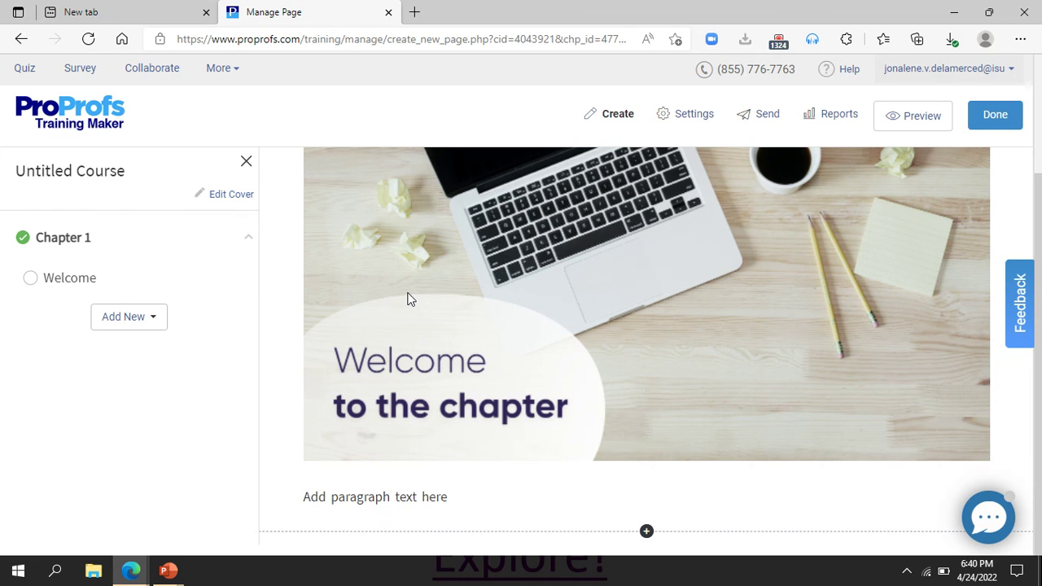
pyautogui.scroll(2, 369, 223)
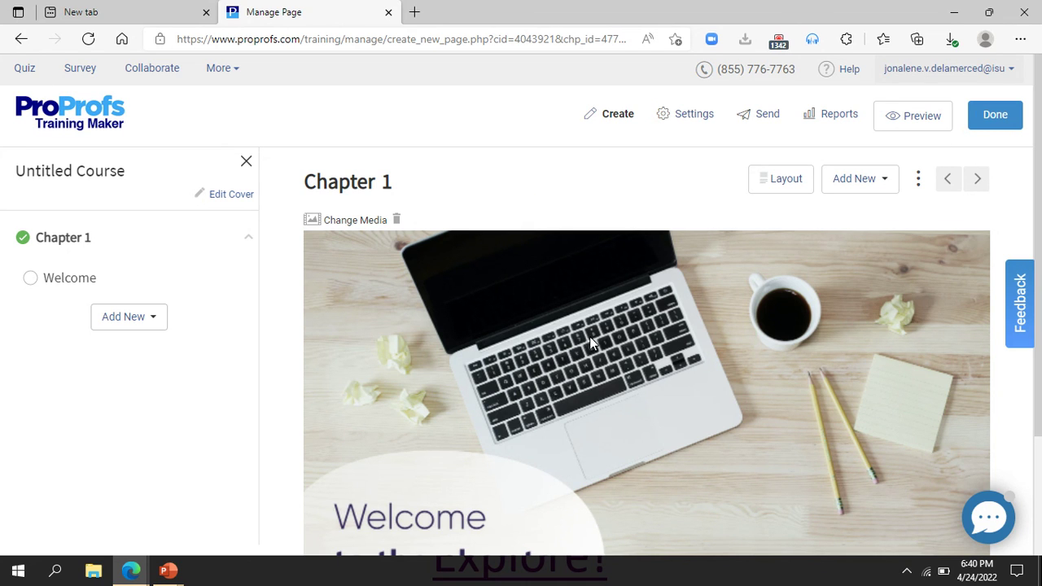
# - Leave the course editor with Done and open the Sample Course card's options menu
pyautogui.click(1003, 115)
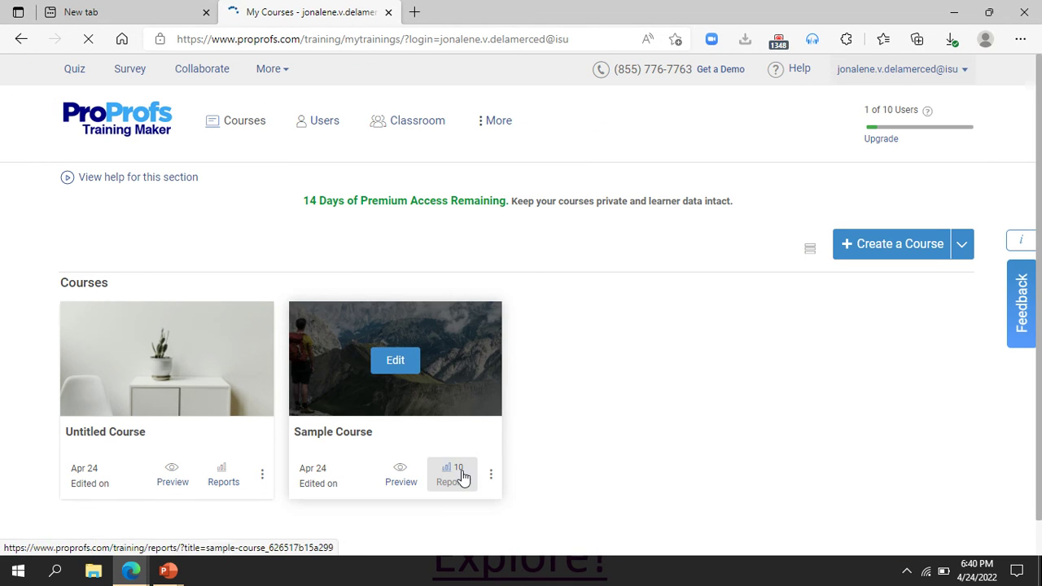
pyautogui.scroll(-1, 611, 431)
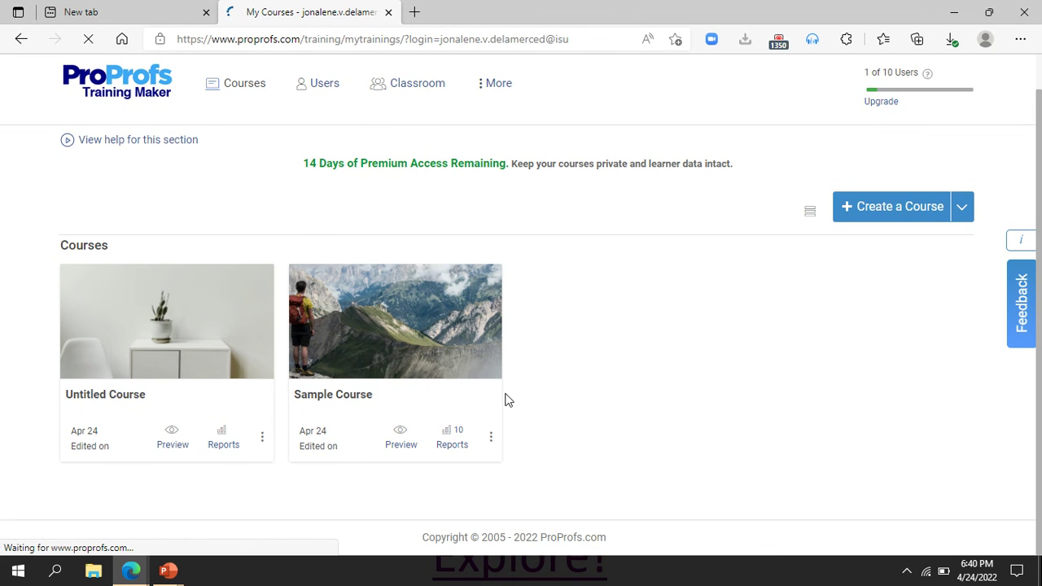
pyautogui.click(488, 438)
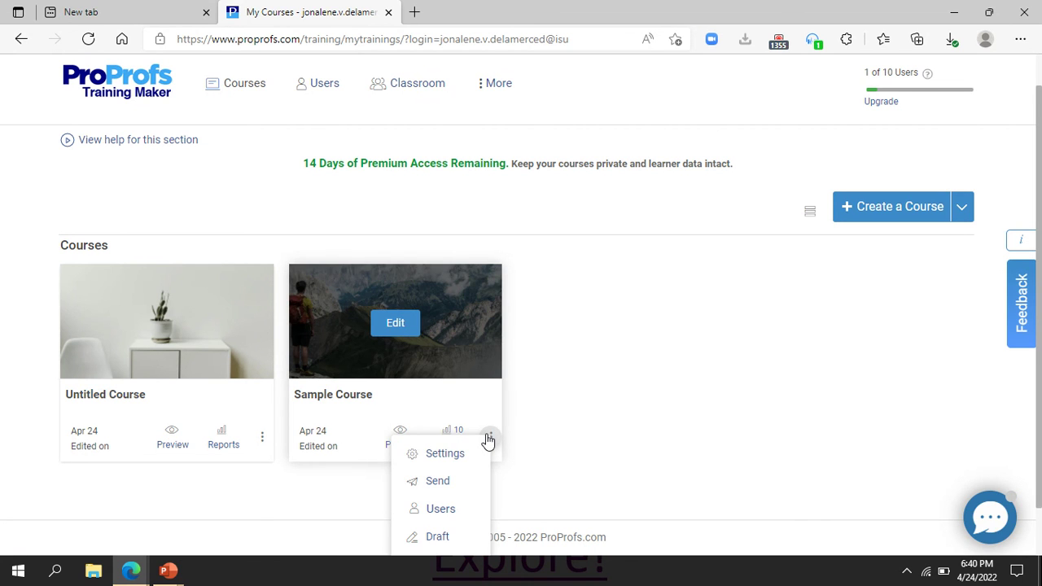
# - Choose Send for Sample Course and view its course link and classroom link
pyautogui.click(462, 485)
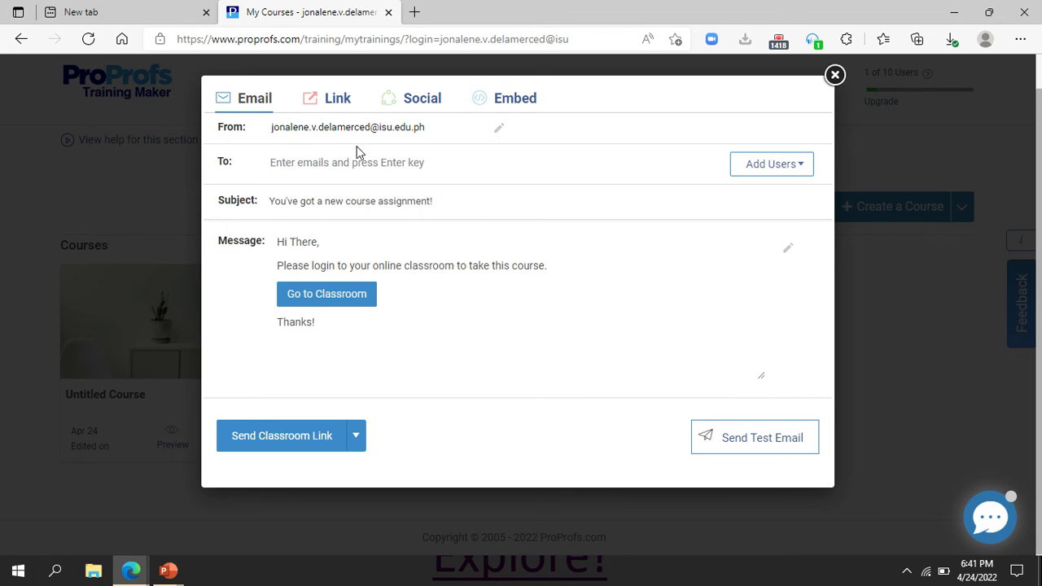
pyautogui.click(338, 99)
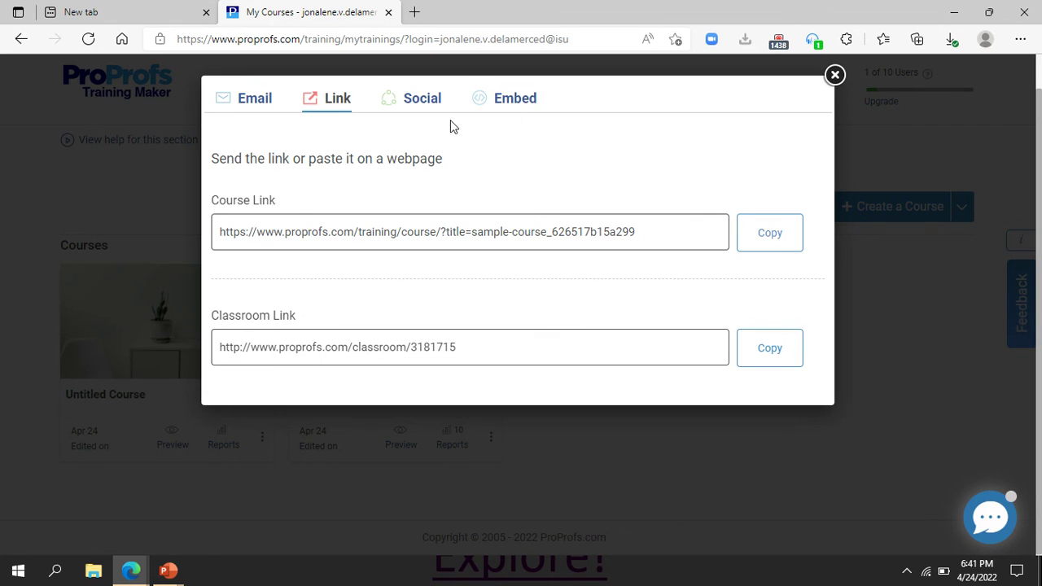
# - Review Sample Course's Social options and 650 x 700 embed code, then close the sharing window
pyautogui.click(423, 104)
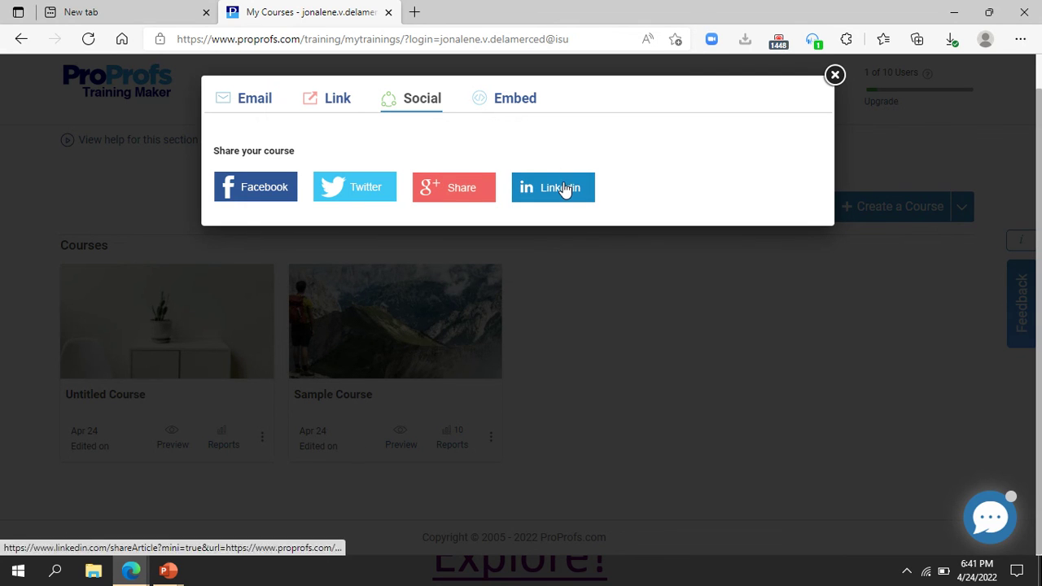
pyautogui.click(519, 104)
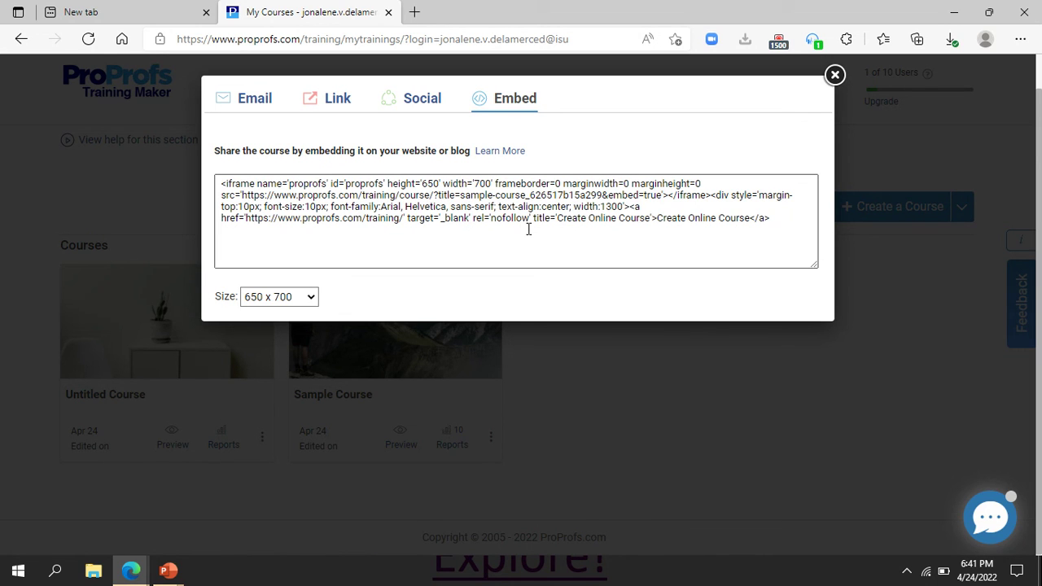
pyautogui.click(835, 75)
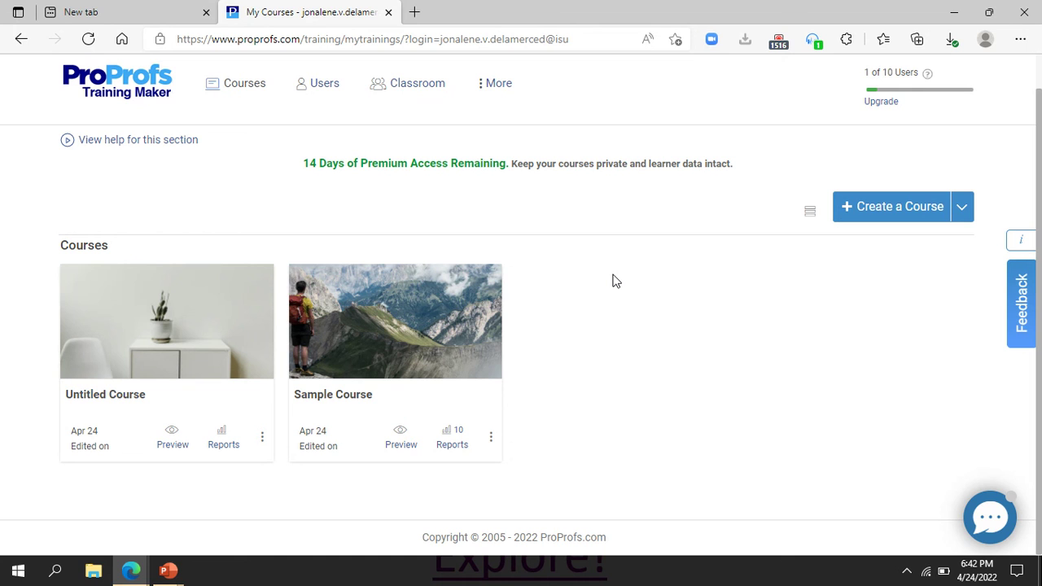
# - Resume the PowerPoint slide show and advance to the Thank You references slide
pyautogui.moveTo(168, 574)
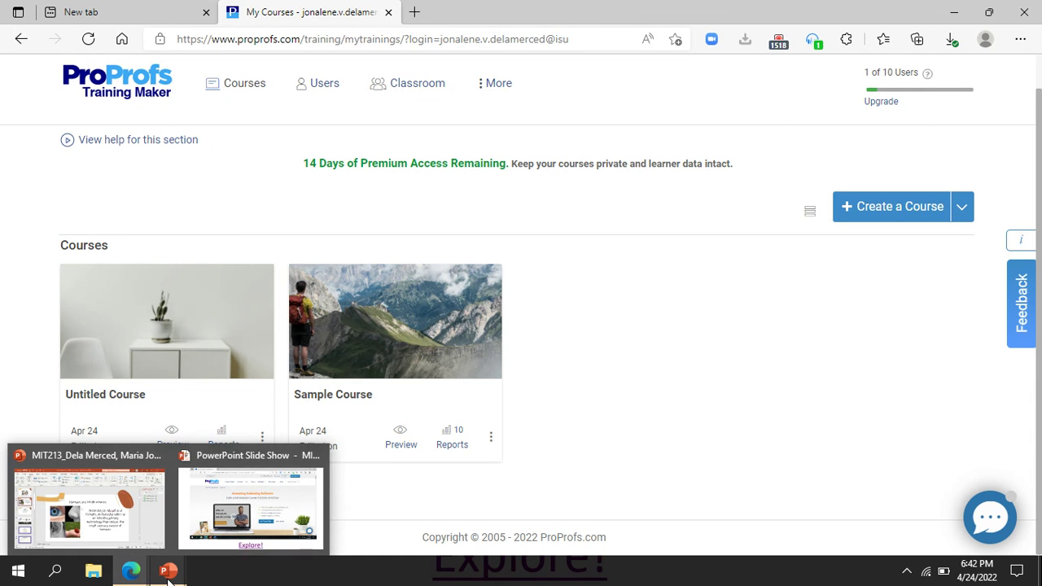
pyautogui.click(254, 511)
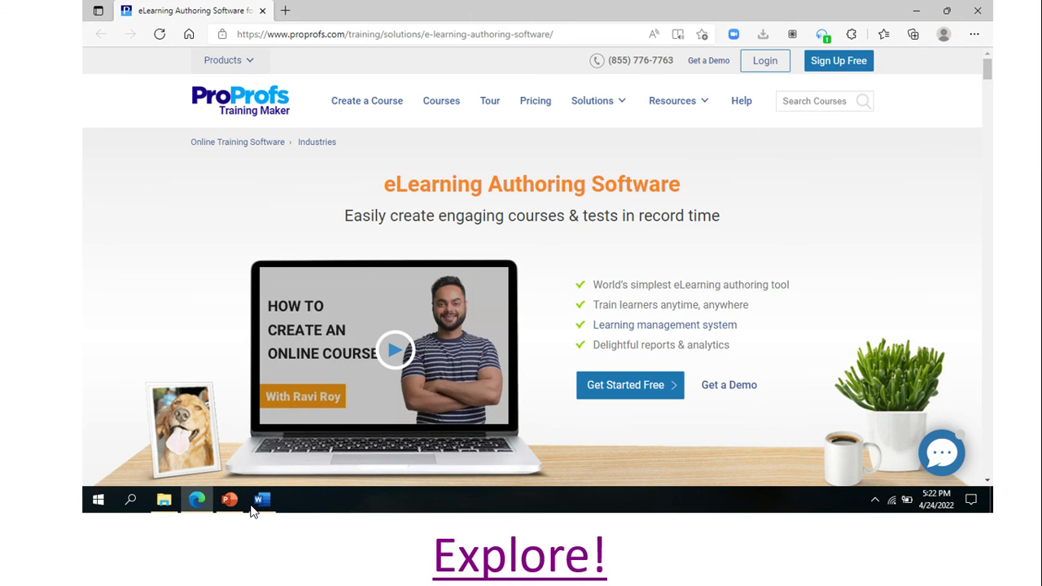
pyautogui.click(251, 505)
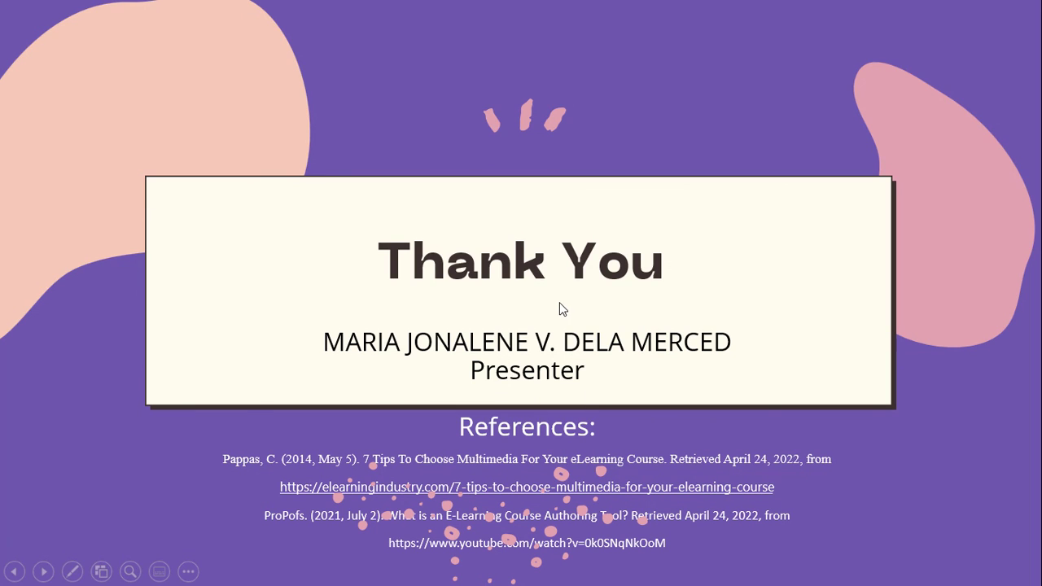